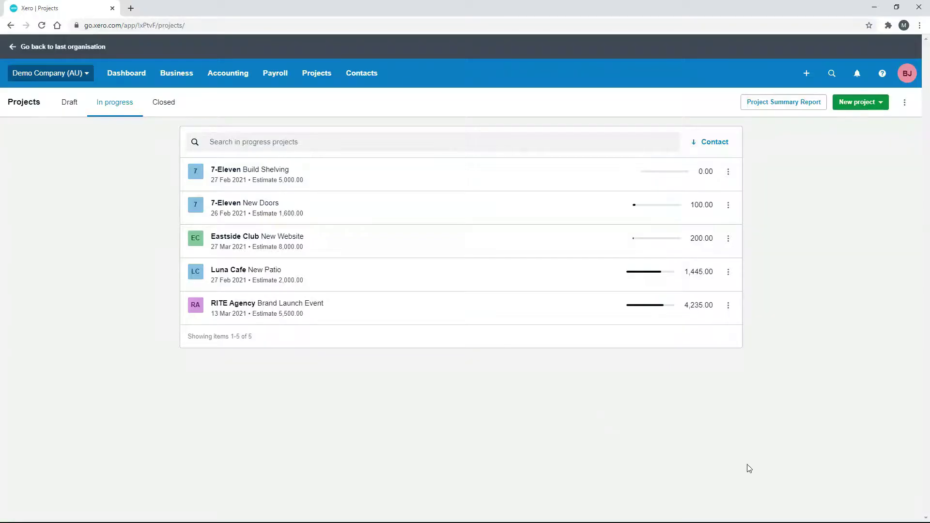
Go to Accounting > Reports and open Project Details from the Projects section.
left_click(230, 80)
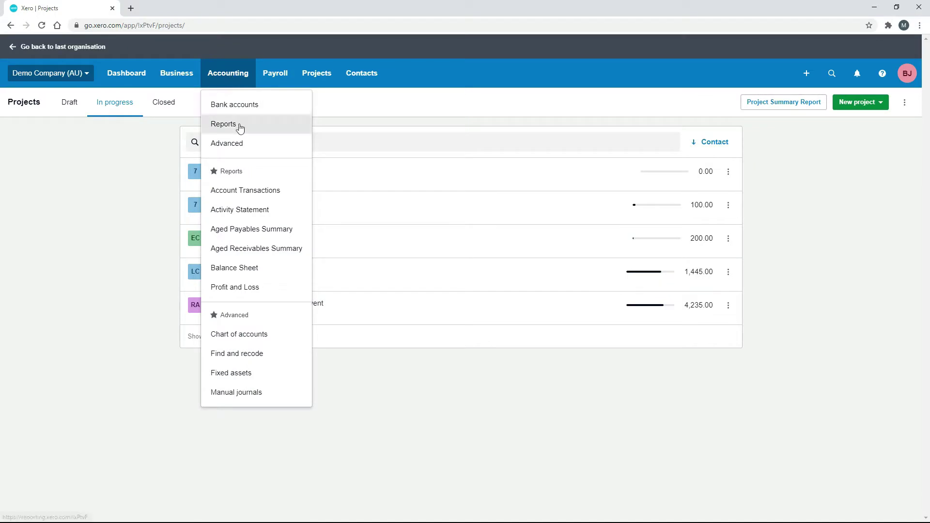
left_click(237, 125)
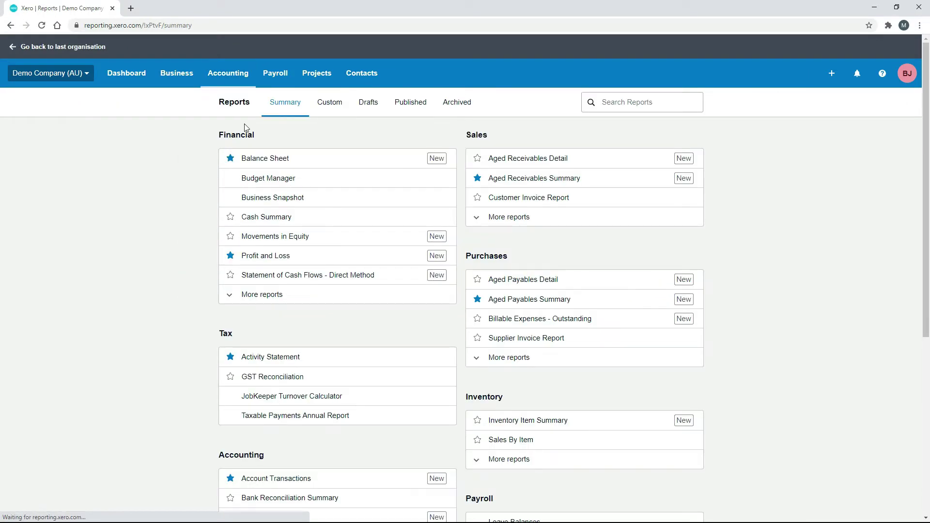
left_click(928, 425)
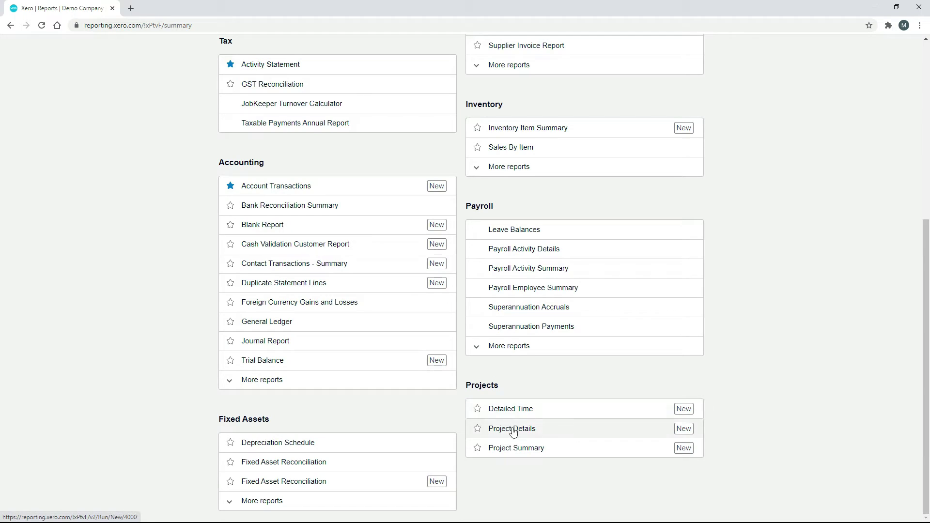
left_click(529, 432)
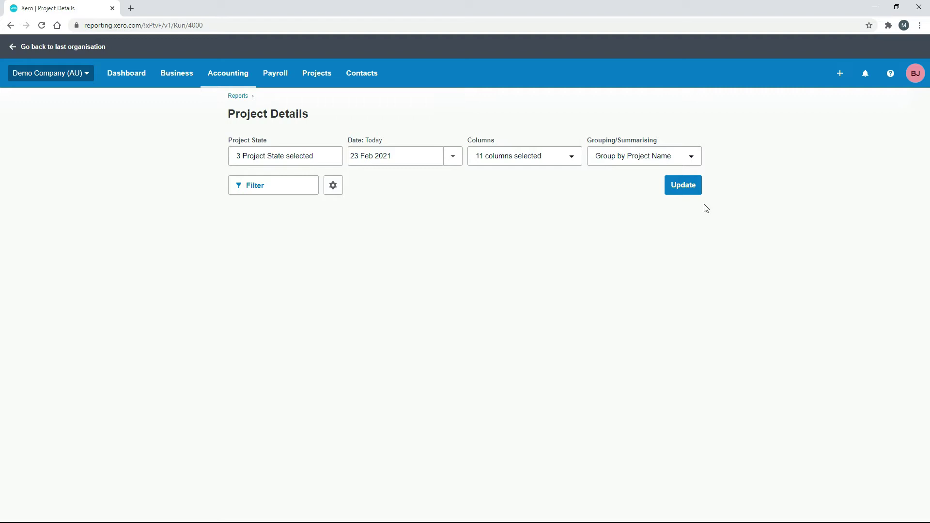
Generate the Project Details report and scroll through its table of project items.
left_click(674, 190)
left_click(679, 189)
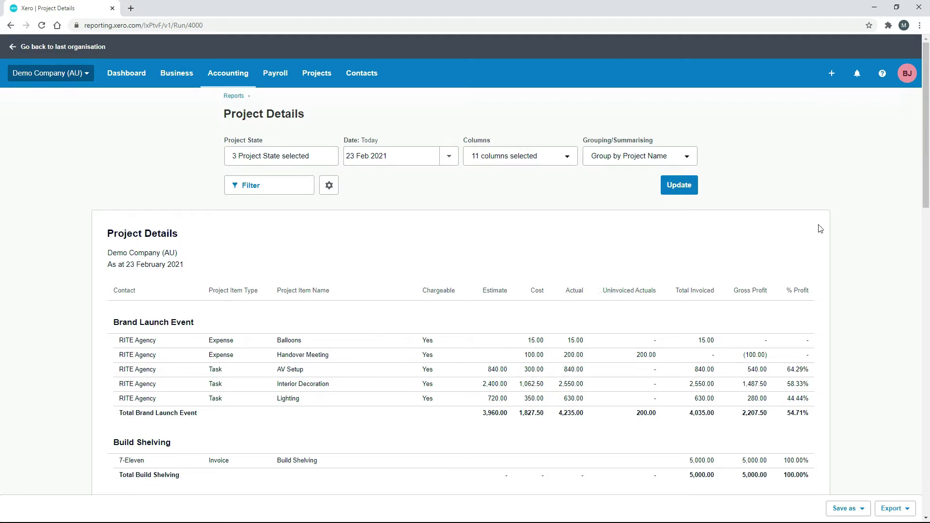
left_click_drag(922, 181, 928, 240)
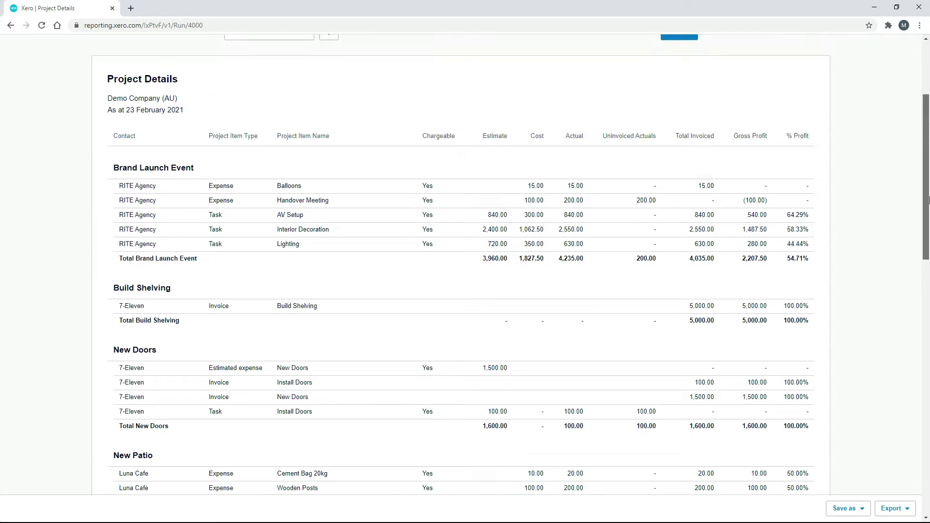
scroll(673, 263, "up", 4)
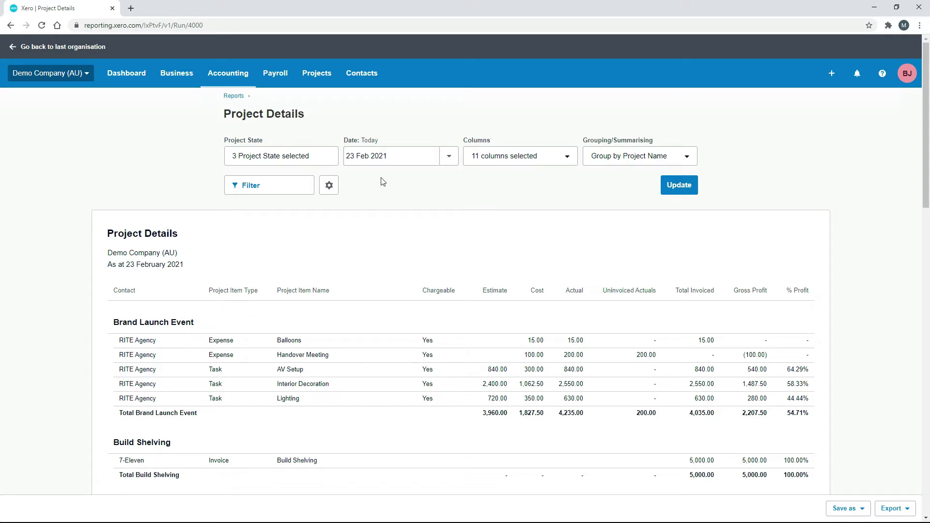
Drop % Profit, Actual, Chargeable, Cost, Estimate and Gross Profit; add Actual Hours, Estimated Hours, Item Code.
left_click(566, 156)
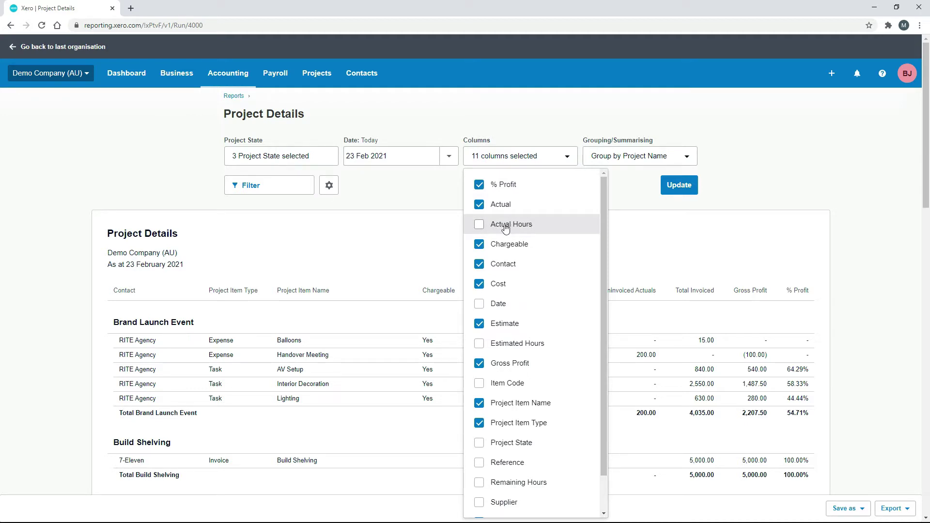
left_click(479, 184)
left_click(480, 205)
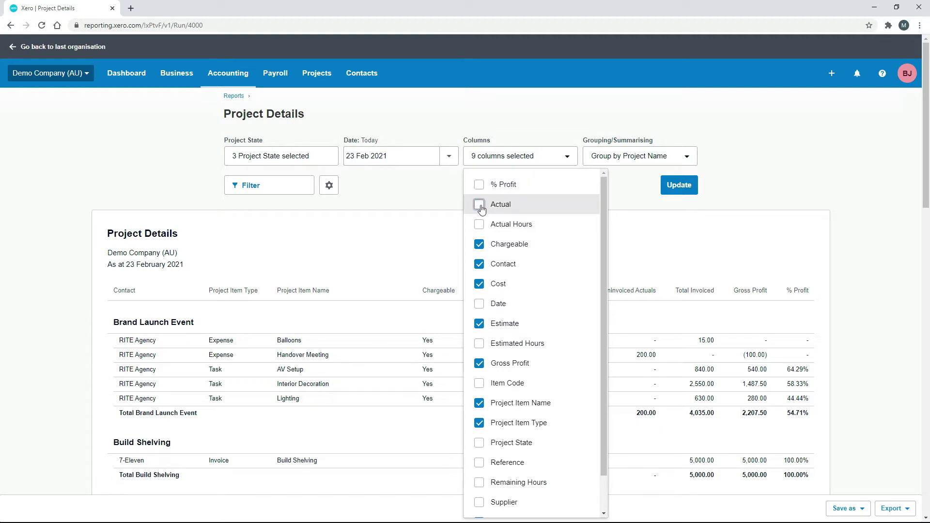
left_click(479, 226)
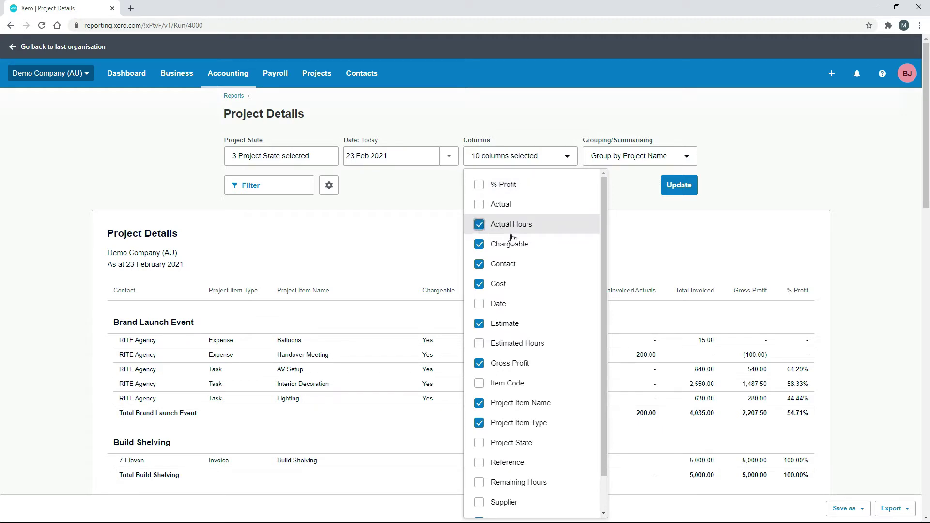
left_click(479, 244)
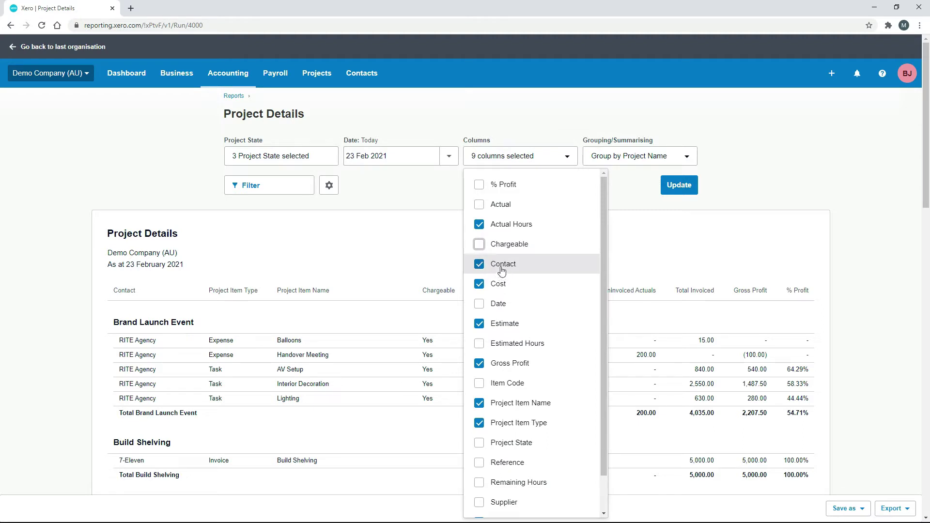
left_click(479, 286)
left_click(479, 324)
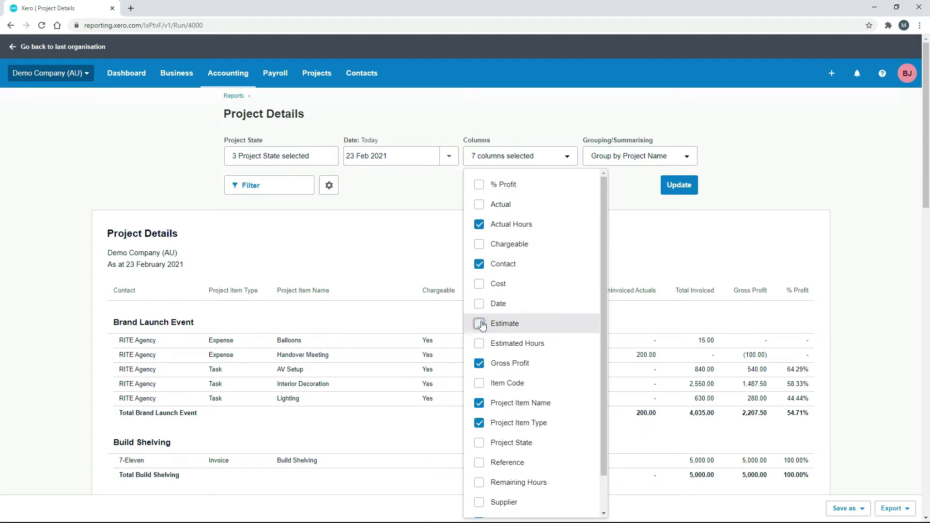
left_click(489, 343)
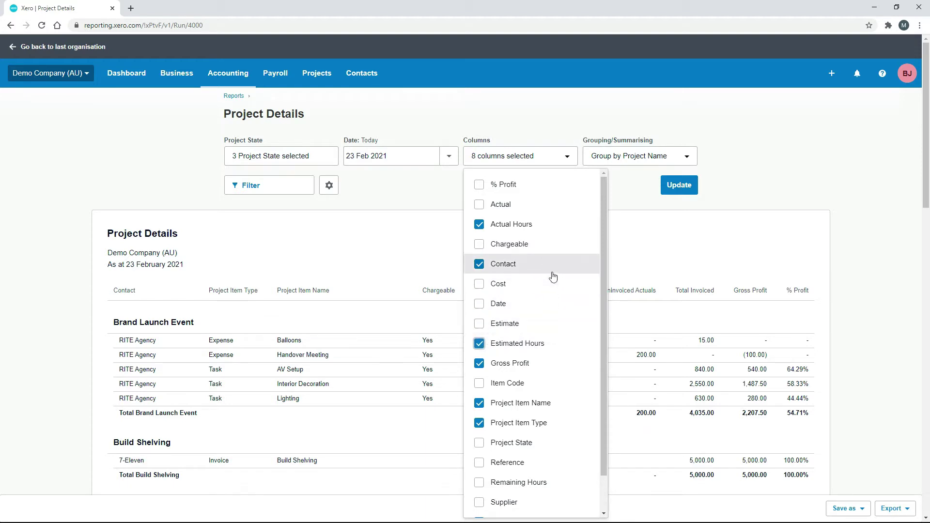
left_click(480, 363)
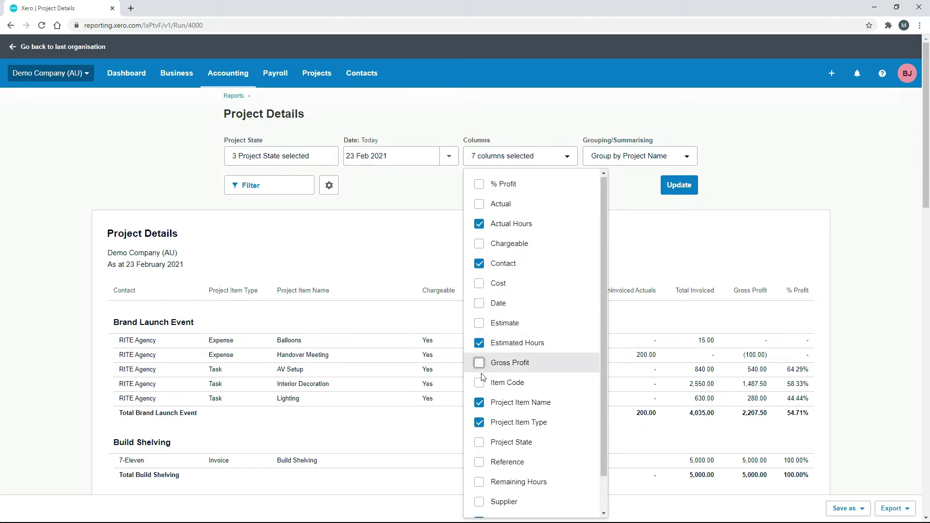
left_click(479, 383)
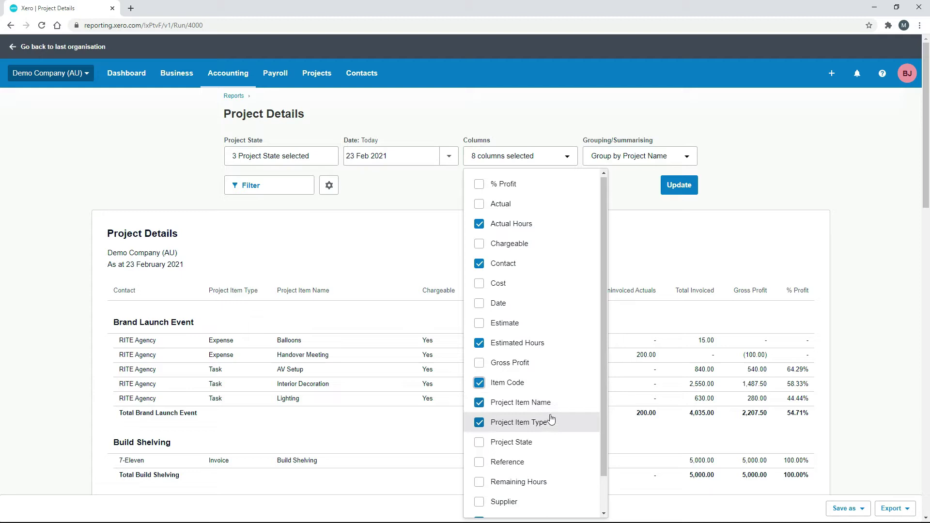
Add Remaining Hours and remove Total Invoiced and Uninvoiced Actuals, leaving 7 columns.
left_click_drag(605, 376, 600, 422)
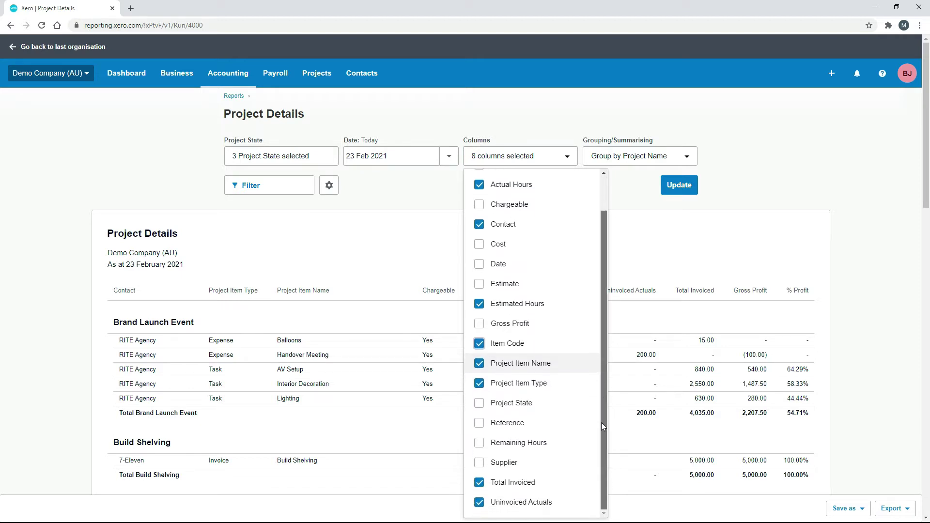
left_click(480, 444)
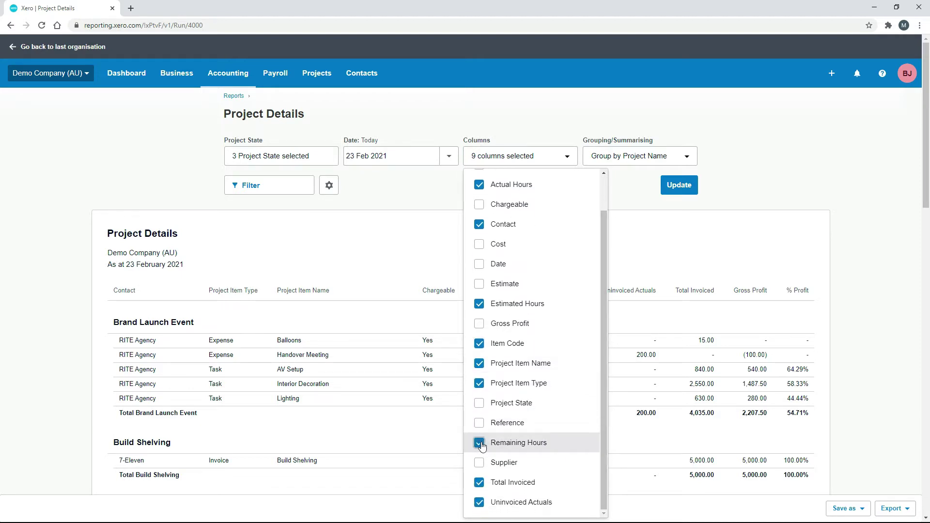
left_click(479, 483)
left_click(478, 501)
left_click_drag(603, 436, 602, 379)
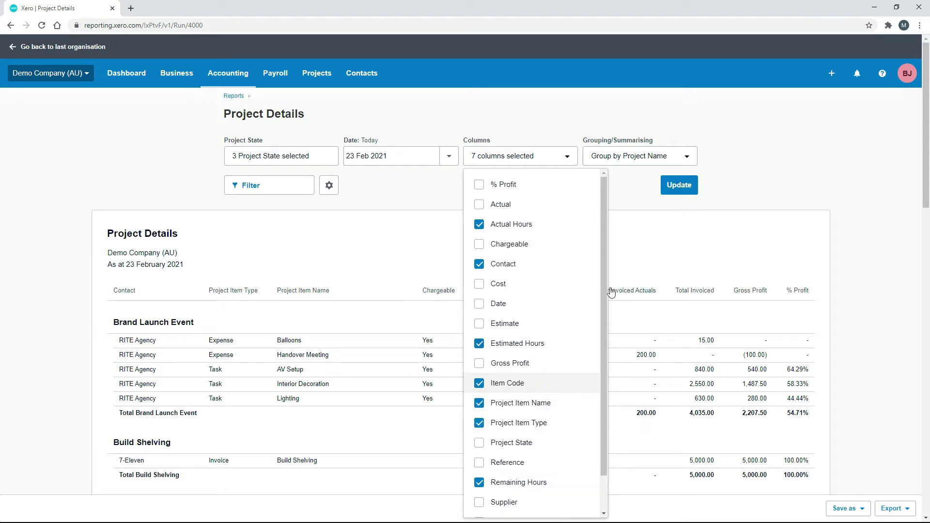
Rerun the report with the new columns, showing Estimated, Actual and Remaining Hours.
left_click(631, 204)
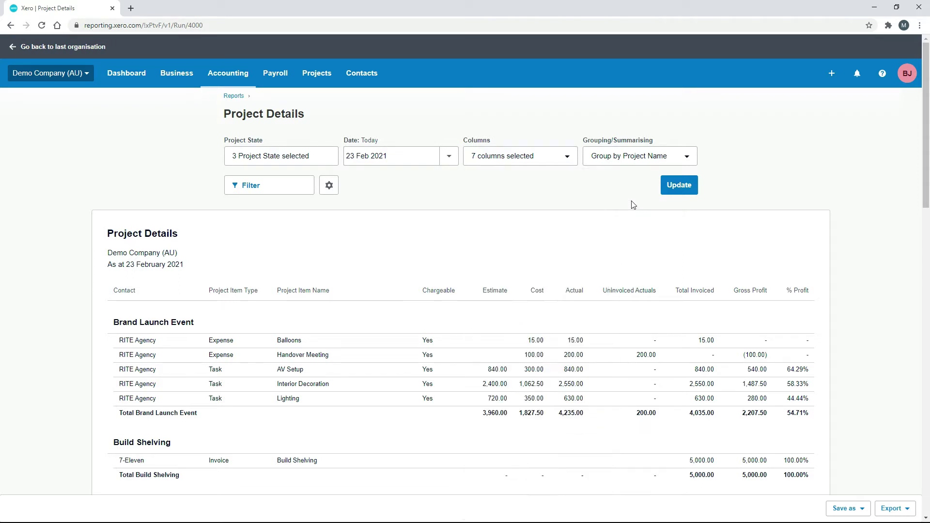
left_click(676, 186)
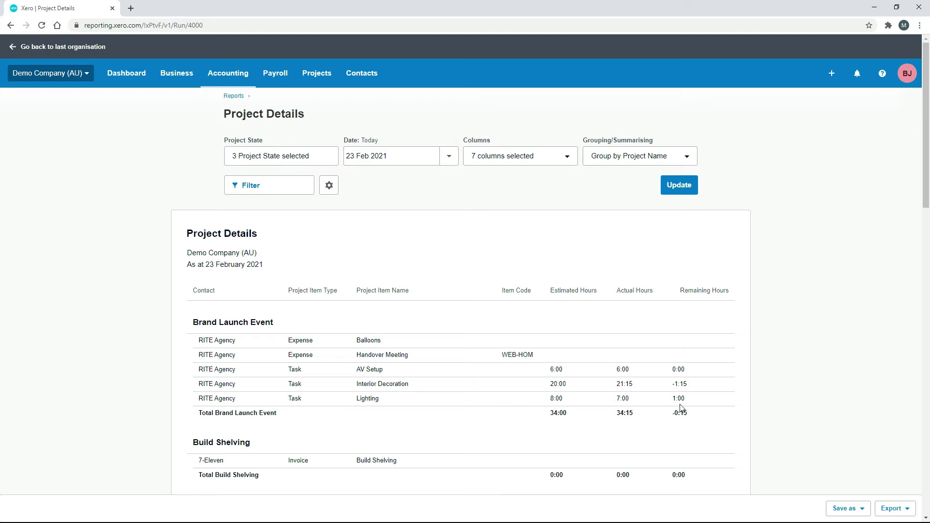
Scroll through the hours per project, such as Build Shelving at 0:00, and return to the top.
scroll(712, 366, "down", 3)
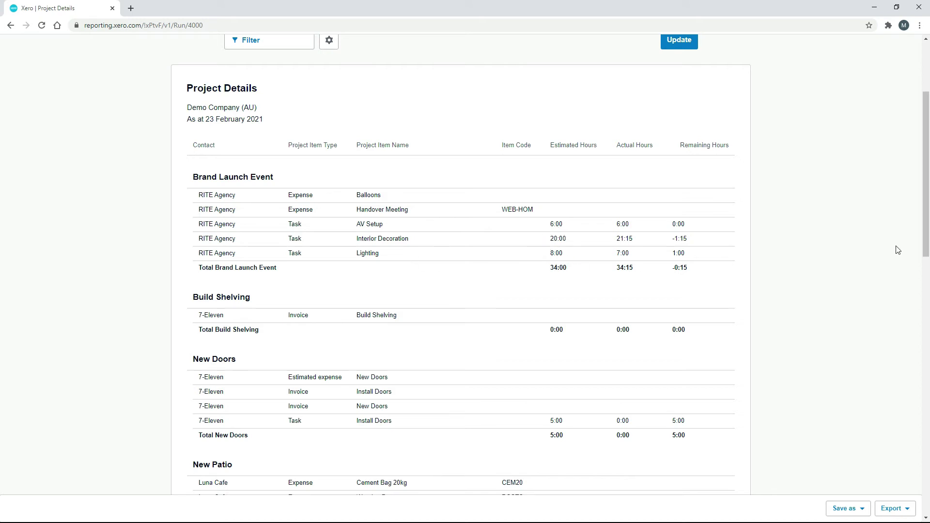
left_click_drag(925, 236, 925, 178)
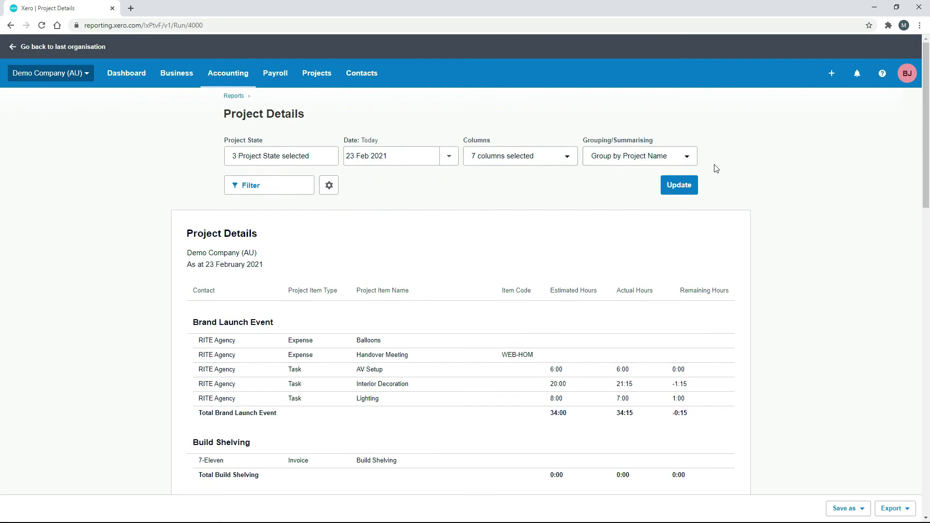
Set Group by to None and rerun, giving one list totalling 183:30, 104:30 and 79:00 hours.
left_click(686, 158)
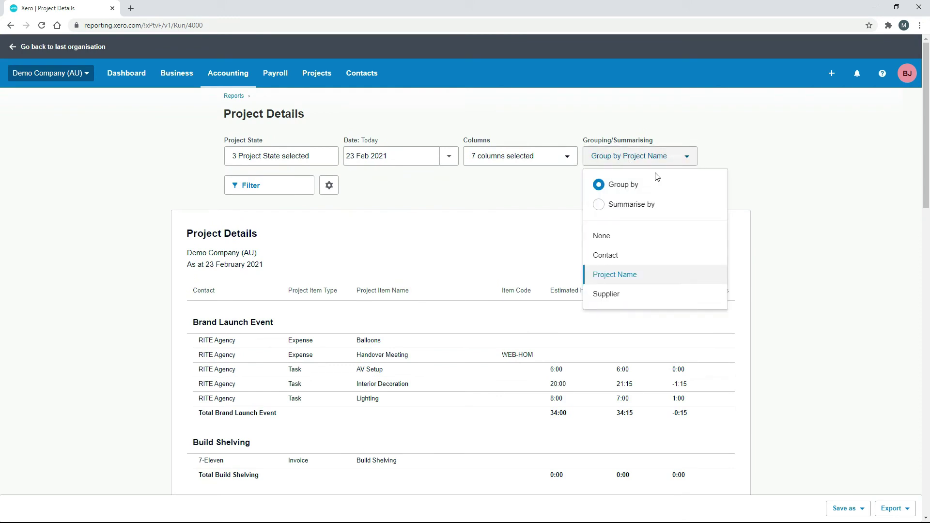
left_click(615, 239)
left_click(678, 194)
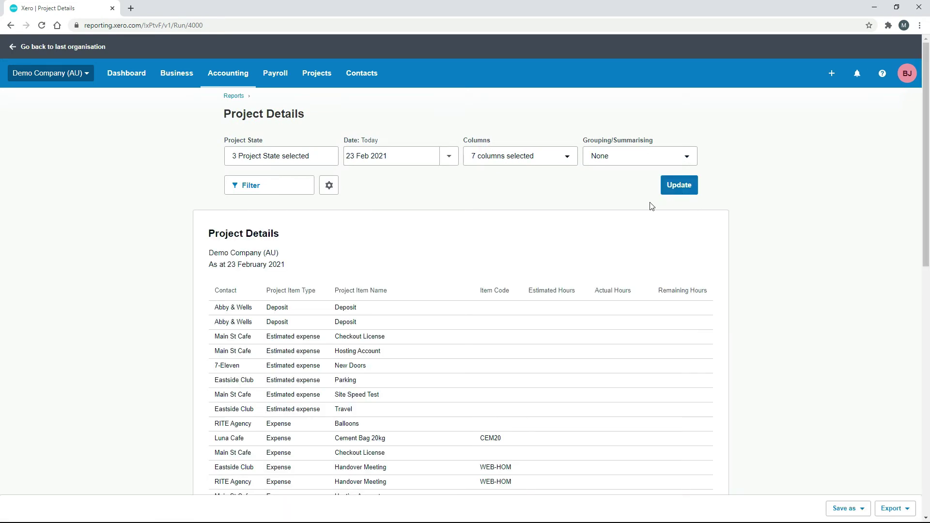
left_click_drag(927, 211, 927, 453)
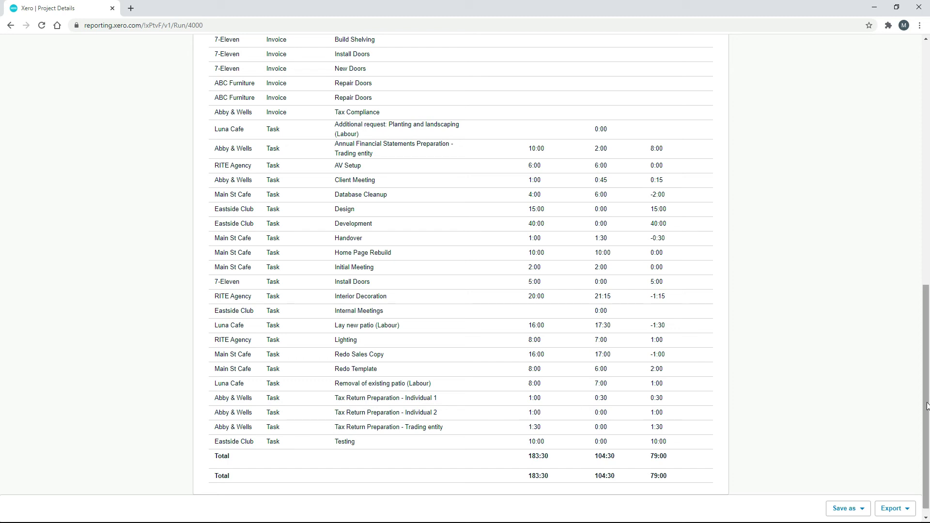
left_click_drag(926, 406, 920, 177)
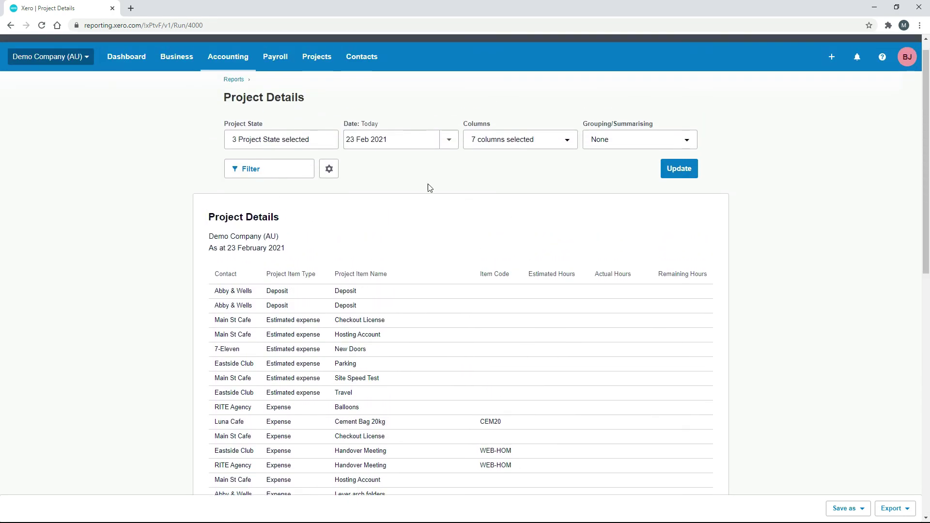
Uncheck Draft and In progress project states and rerun, showing totals 55:30, 45:45 and 9:45.
left_click(274, 140)
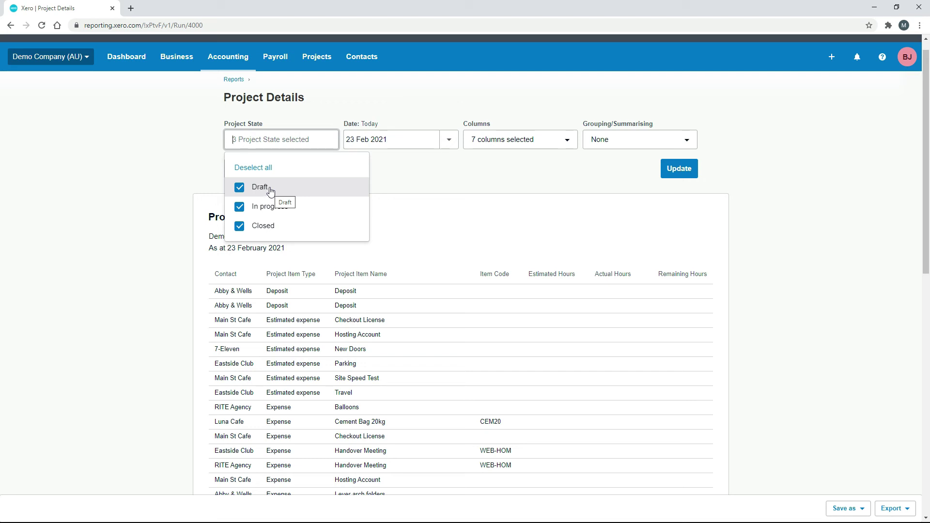
left_click(239, 188)
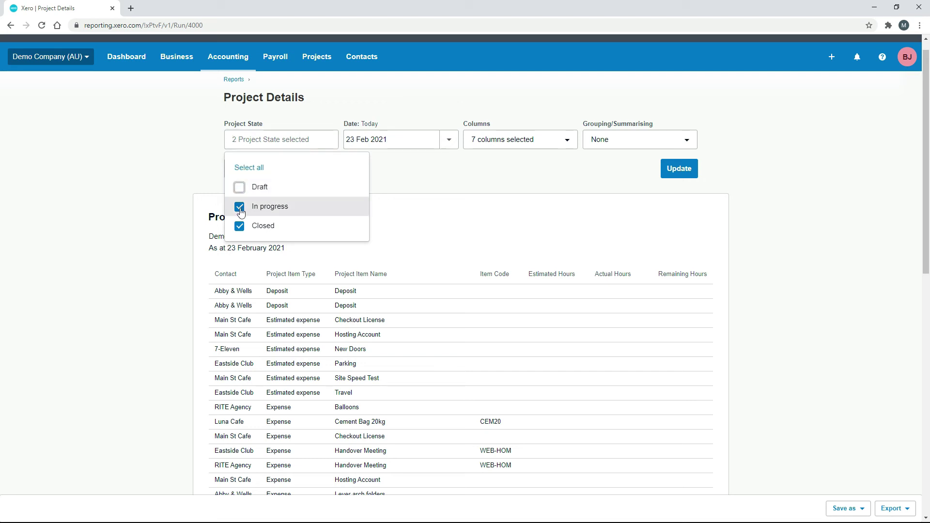
left_click(239, 207)
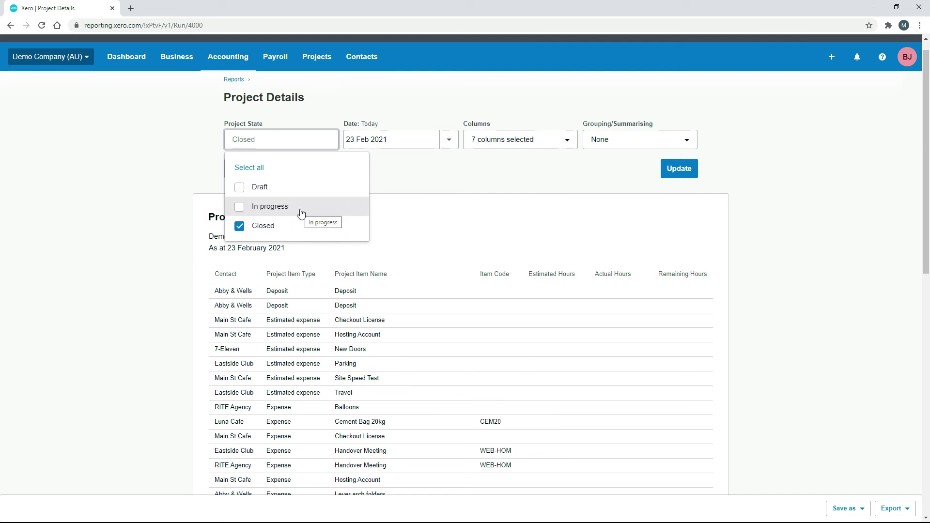
left_click(671, 173)
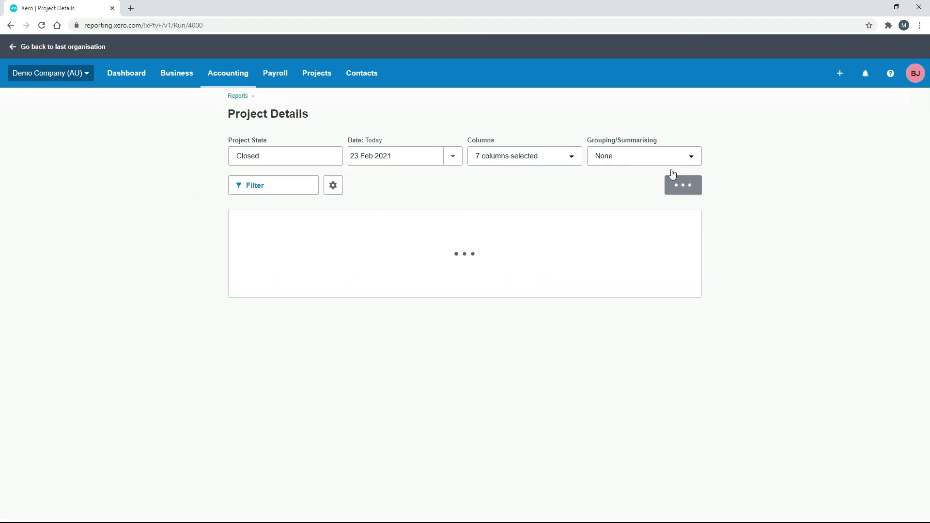
scroll(729, 381, "down", 5)
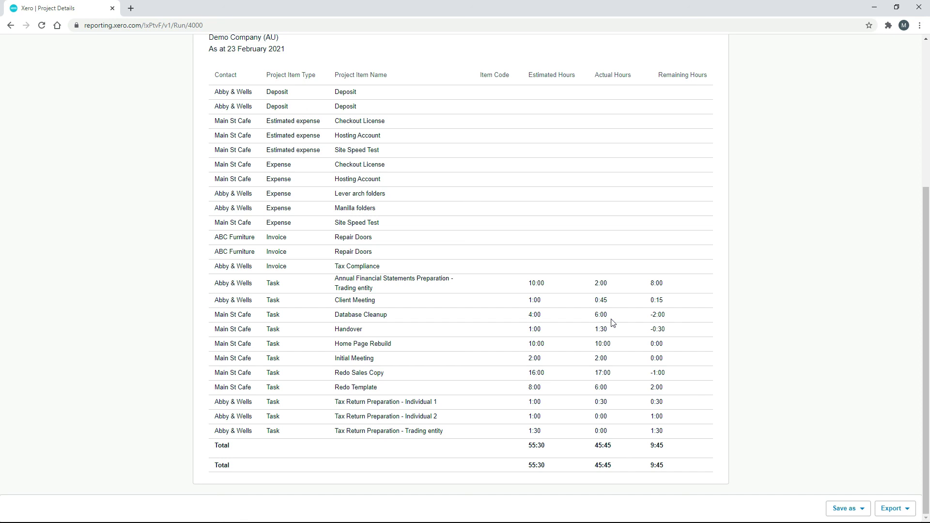
left_click_drag(922, 395, 928, 231)
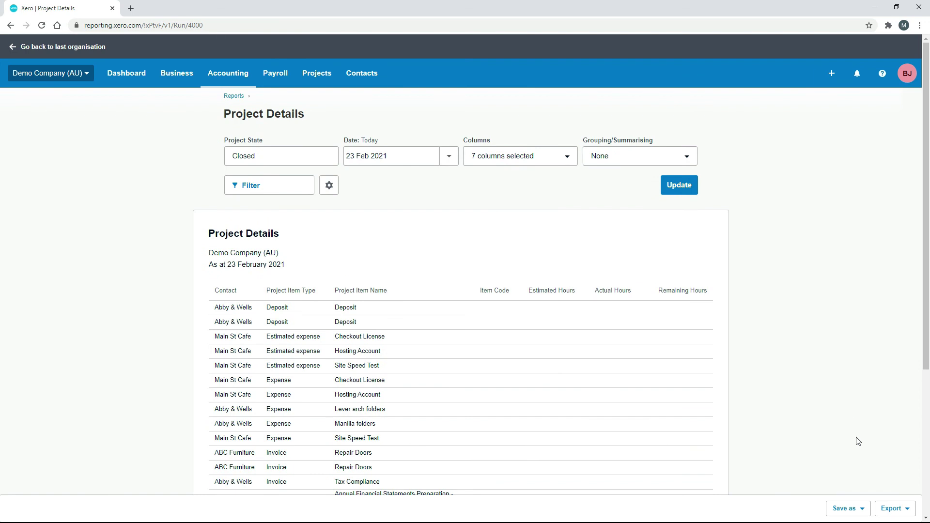